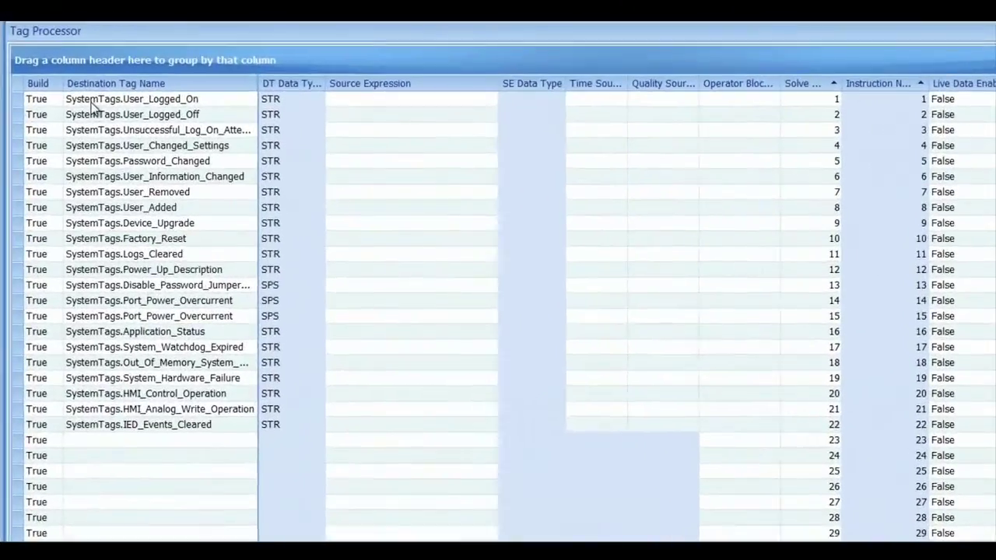
# Select the SystemTags destination rows and switch the Tag Processor grid to the Logging Layout
pyautogui.moveTo(195, 145); pyautogui.dragTo(226, 332)
pyautogui.moveTo(124, 378); pyautogui.dragTo(129, 429)
pyautogui.click(140, 456)
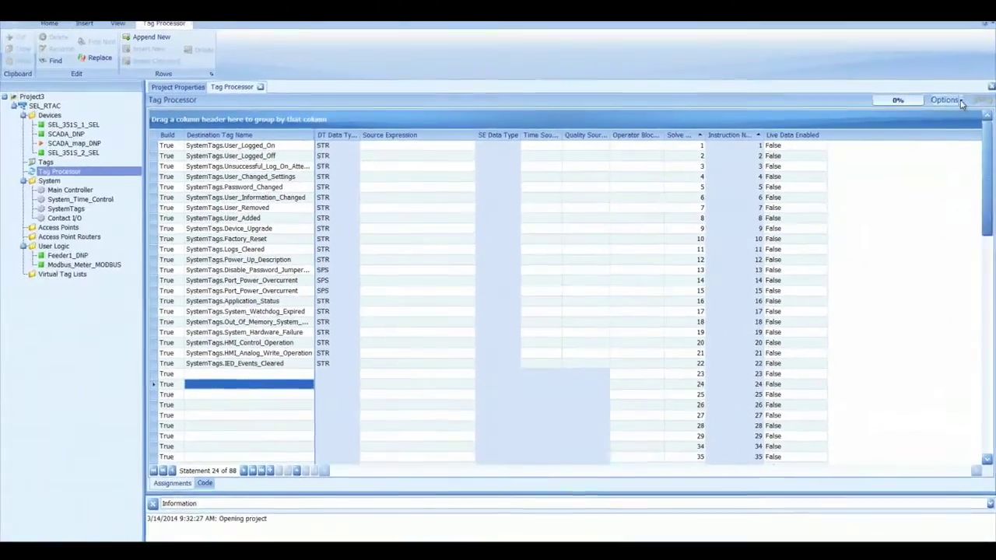
pyautogui.click(944, 100)
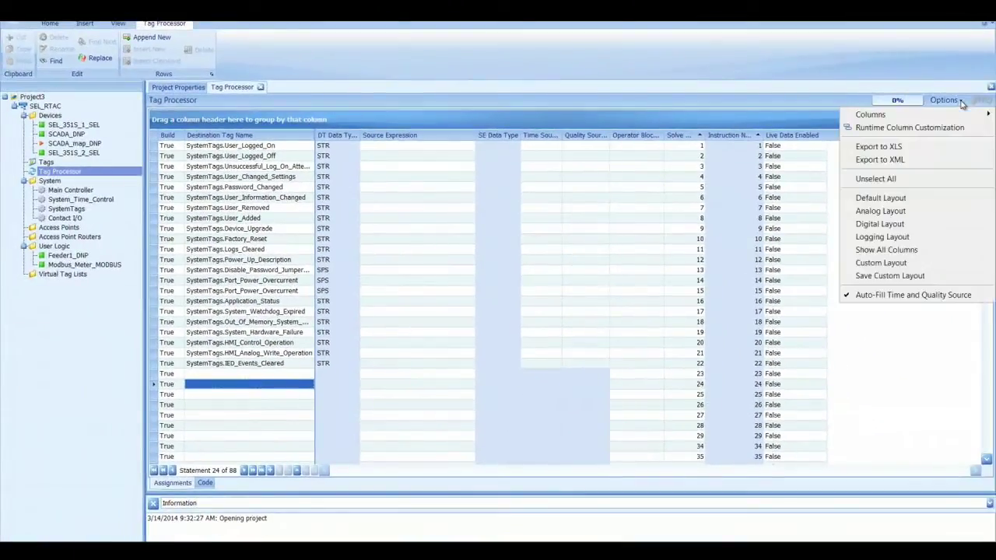
pyautogui.click(907, 237)
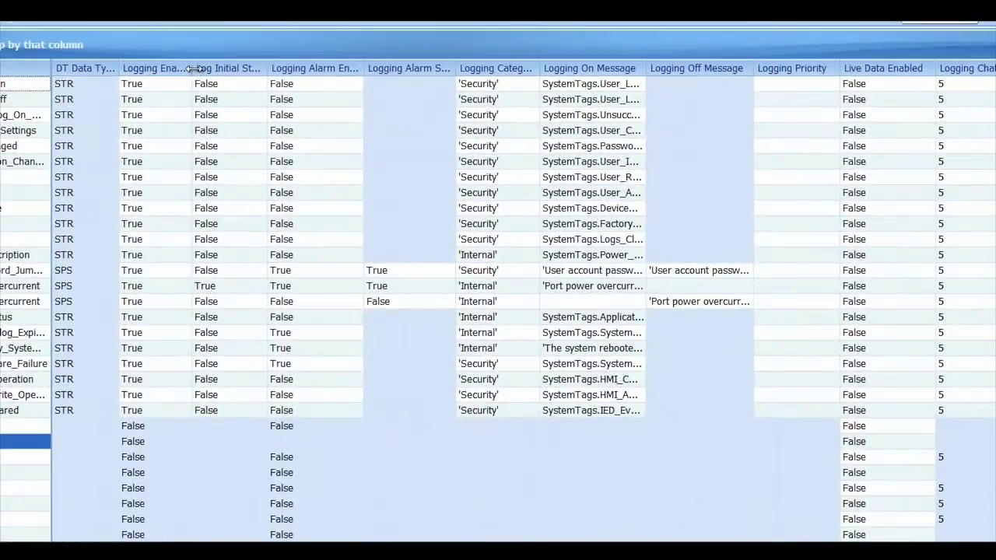
# Widen the tag name, Logging Enable, Log Initial State, Logging Alarm Enable, Logging Category and Logging On Message columns
pyautogui.moveTo(192, 68); pyautogui.dragTo(214, 68)
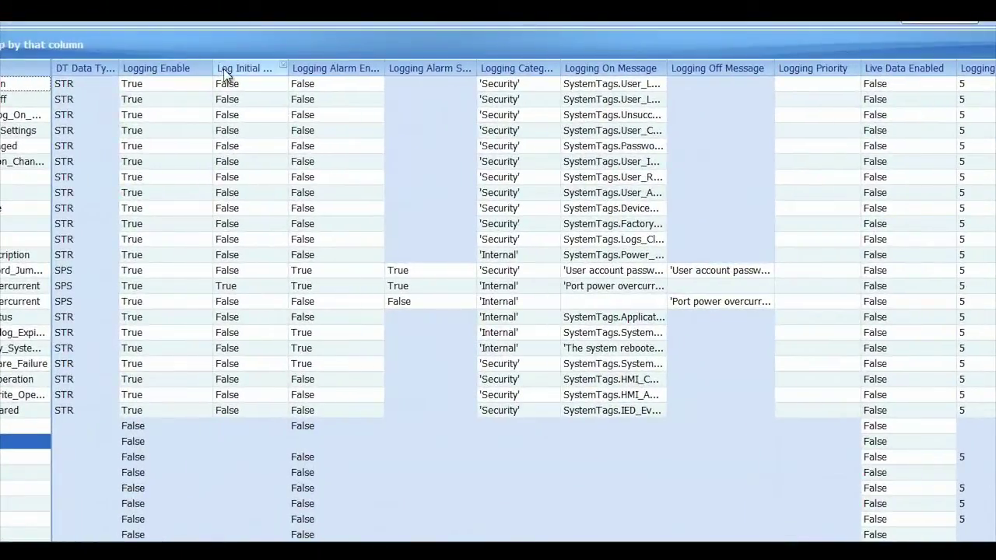
pyautogui.moveTo(288, 70); pyautogui.dragTo(302, 74)
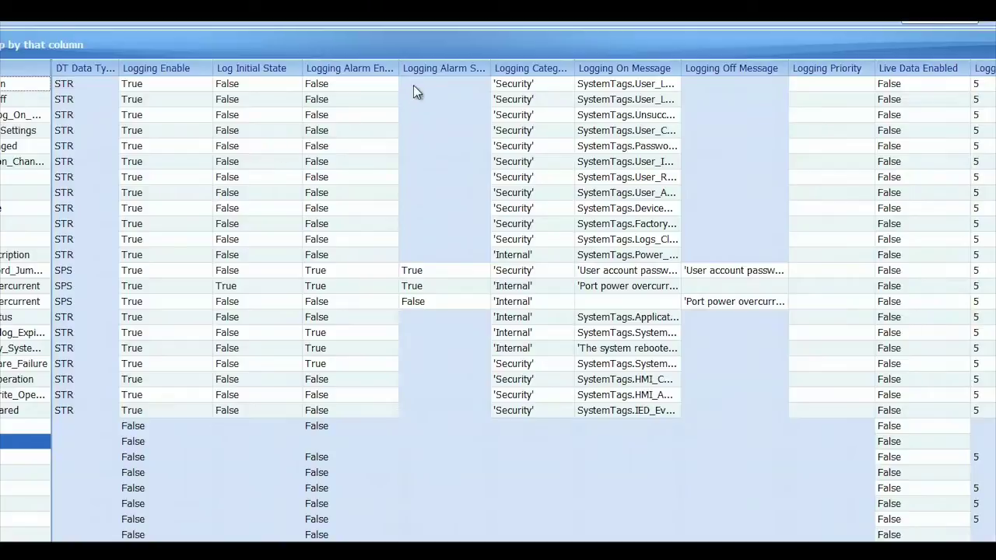
pyautogui.moveTo(397, 68); pyautogui.dragTo(426, 69)
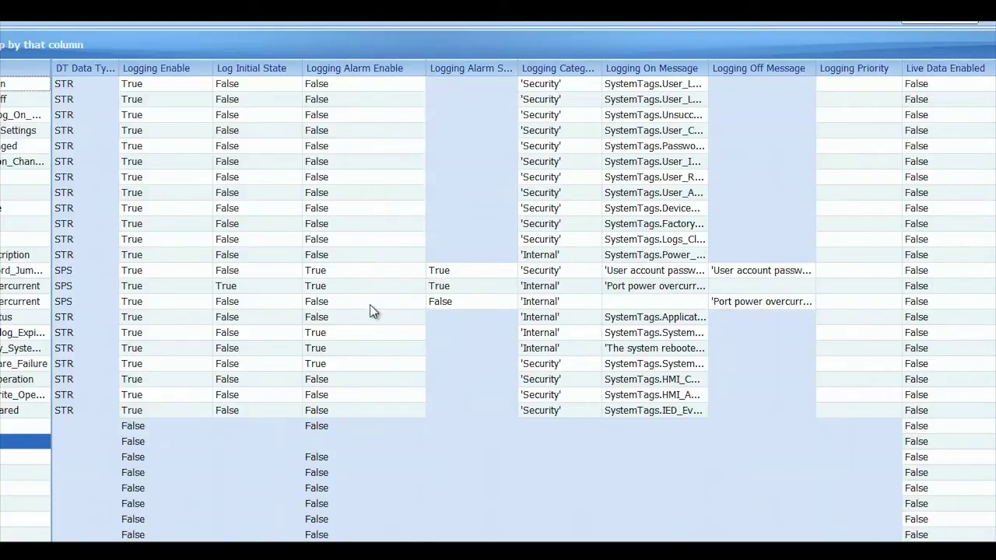
pyautogui.click(322, 271)
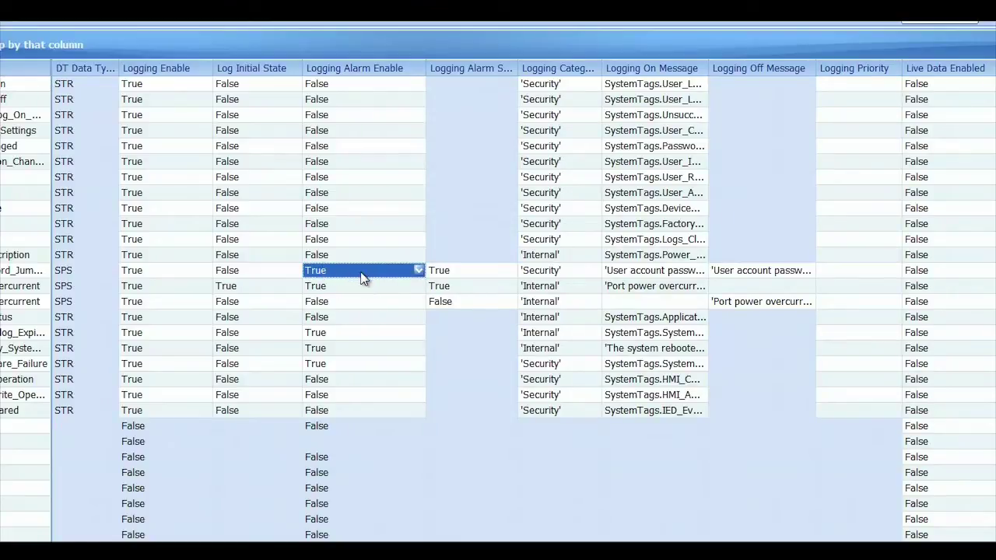
pyautogui.moveTo(51, 68); pyautogui.dragTo(76, 68)
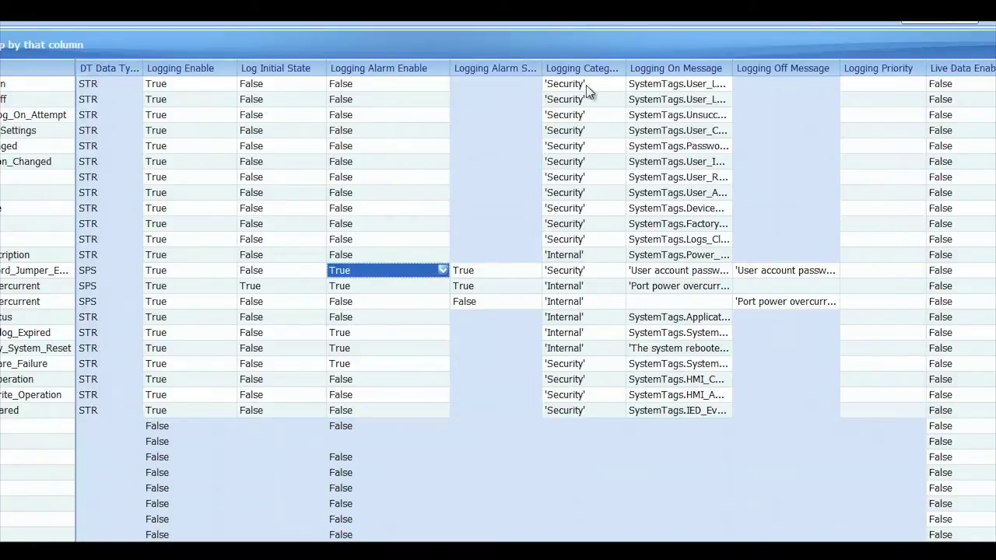
pyautogui.moveTo(625, 71); pyautogui.dragTo(638, 69)
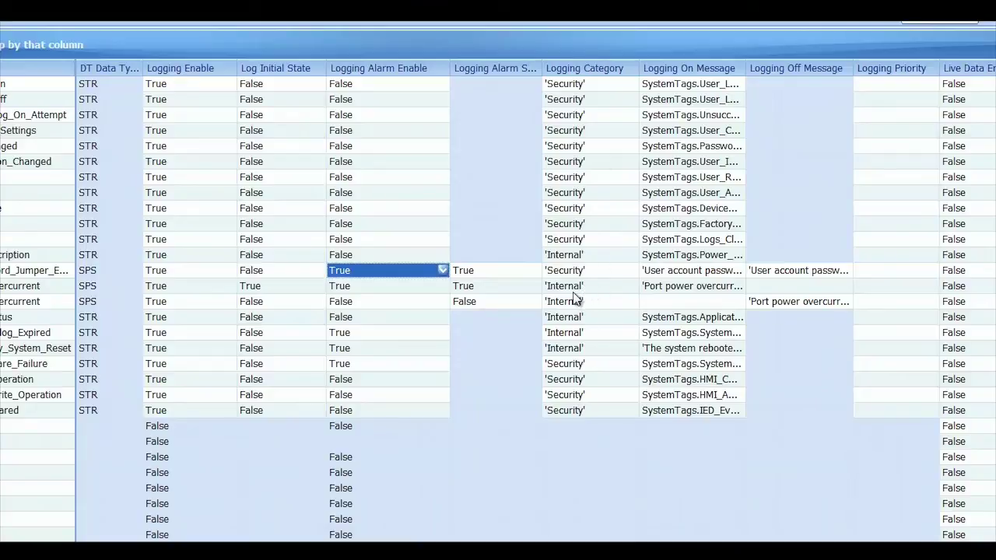
pyautogui.moveTo(745, 68); pyautogui.dragTo(753, 70)
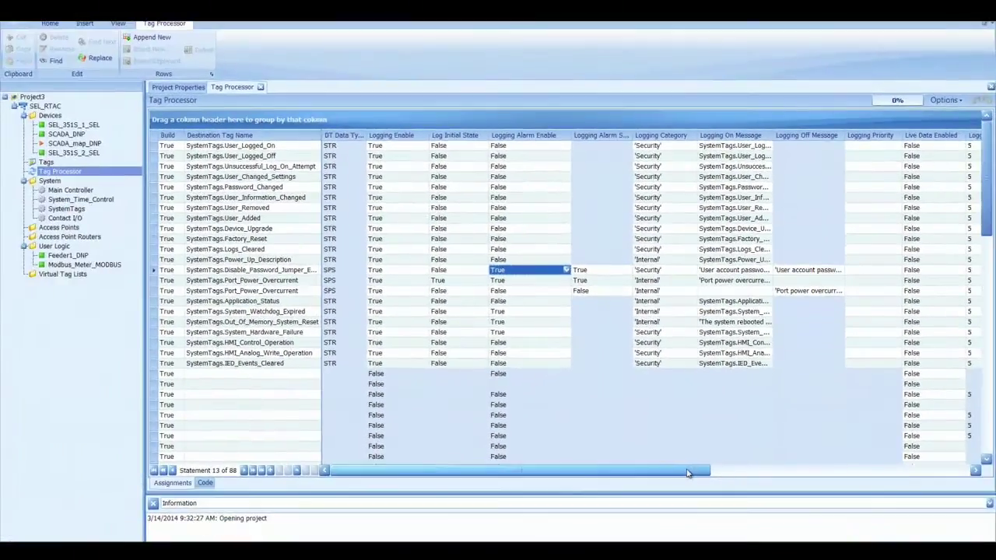
# Scroll right and widen the Logging Chatter Time column beside its T#1000ms values
pyautogui.moveTo(691, 472); pyautogui.dragTo(950, 473)
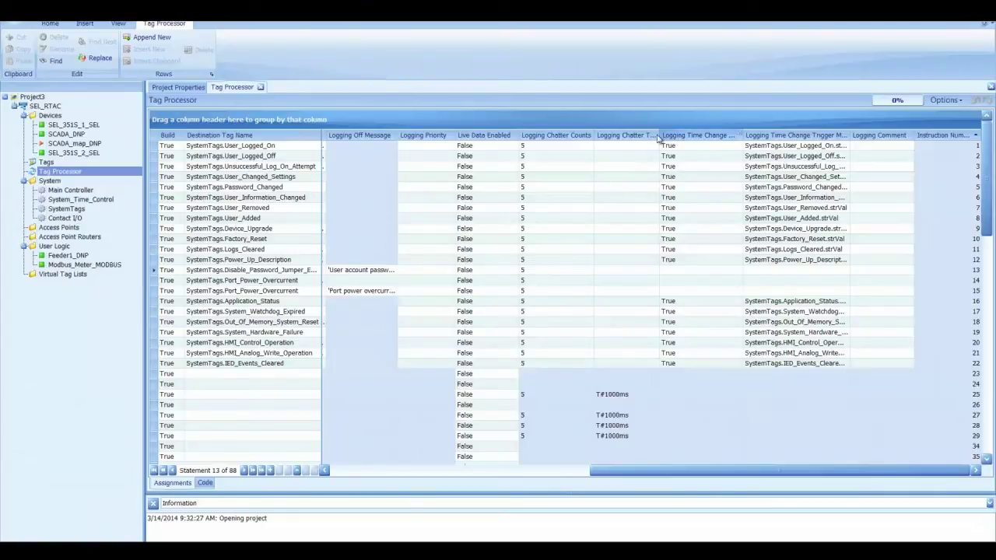
pyautogui.moveTo(659, 138); pyautogui.dragTo(678, 139)
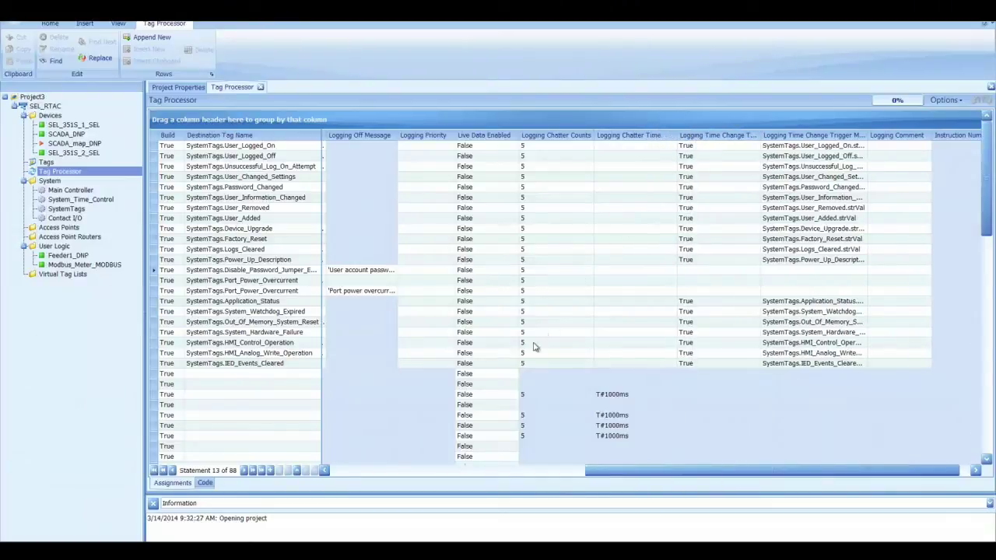
pyautogui.moveTo(532, 399); pyautogui.dragTo(603, 400)
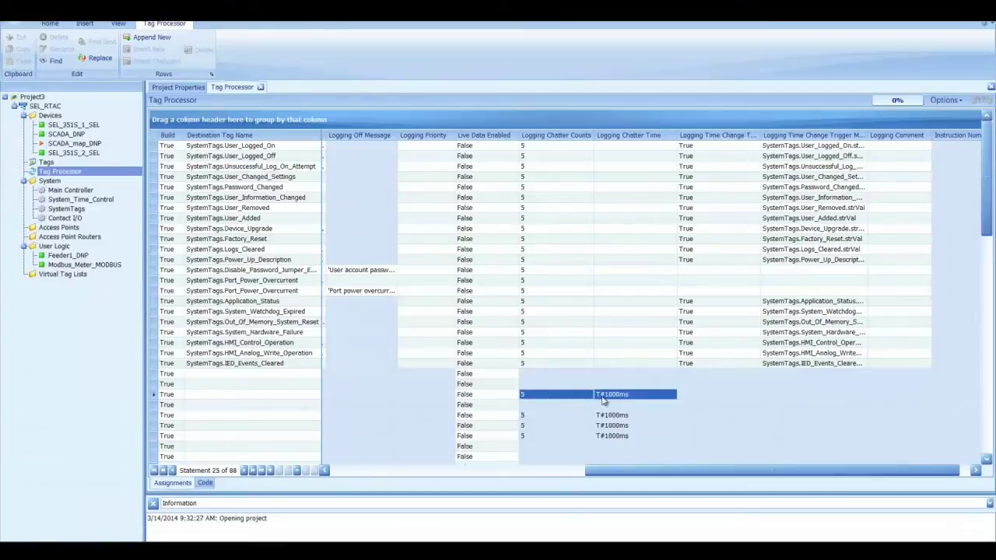
pyautogui.click(621, 375)
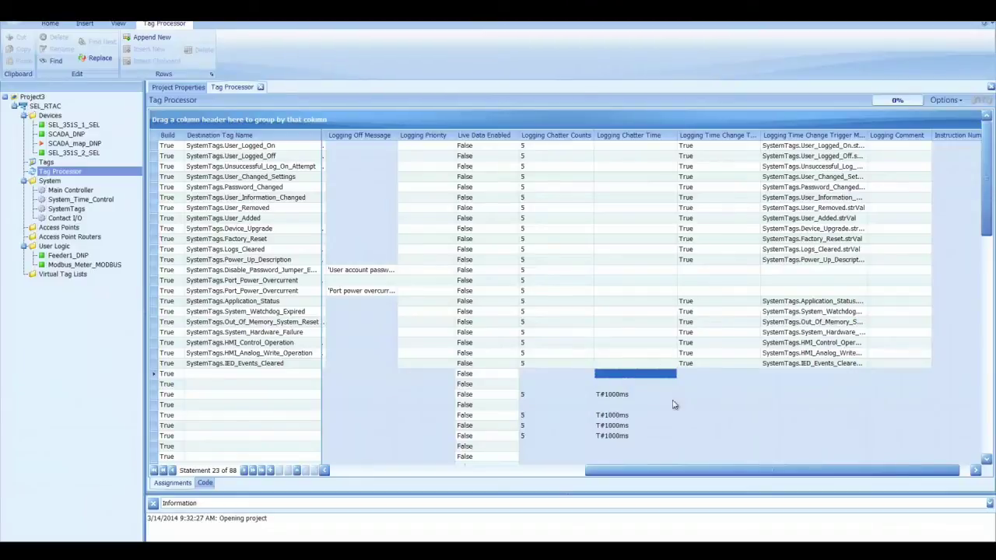
# Check the FM_INST_52A row's logging and alarm enables, Asserted/Deasserted messages and Critical priority
pyautogui.moveTo(678, 472); pyautogui.dragTo(387, 473)
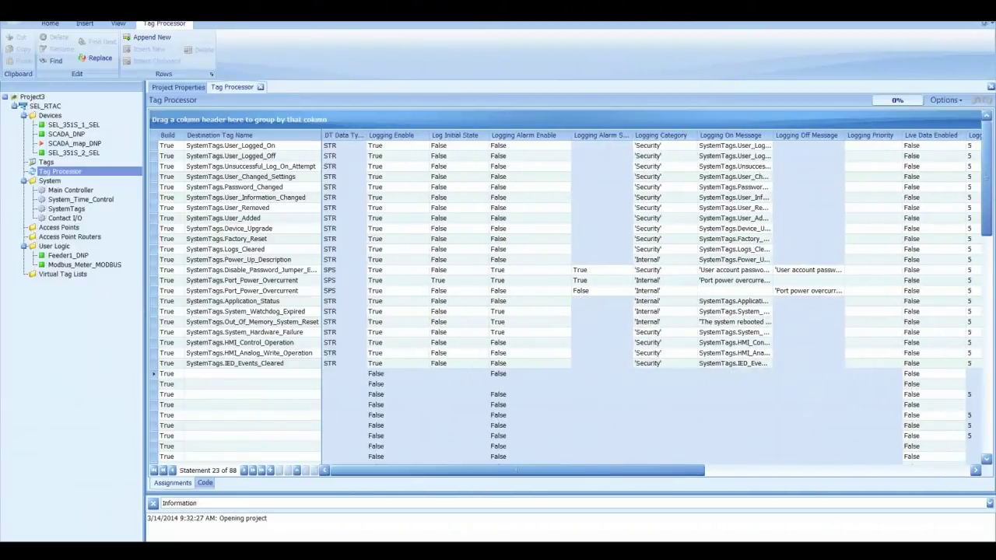
pyautogui.moveTo(992, 230); pyautogui.dragTo(992, 308)
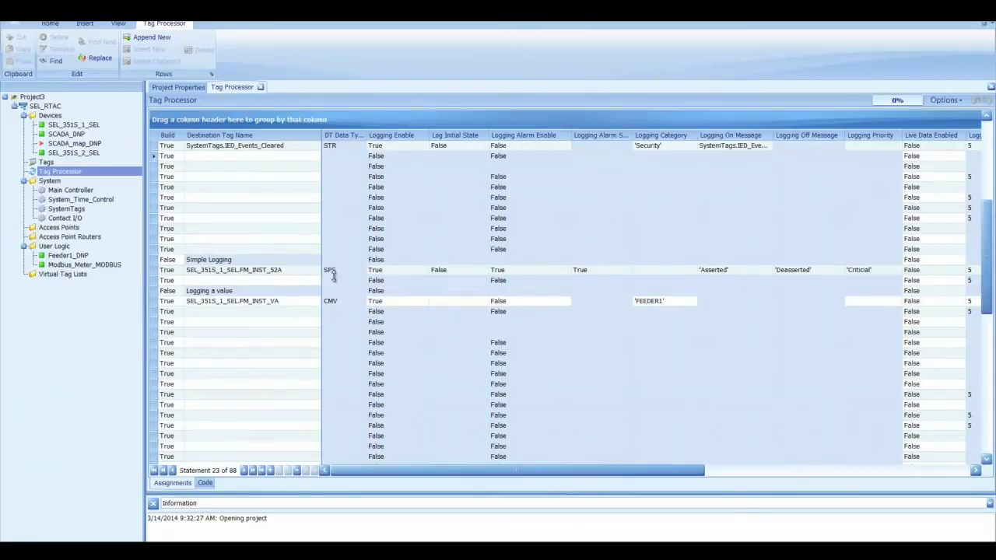
pyautogui.click(385, 273)
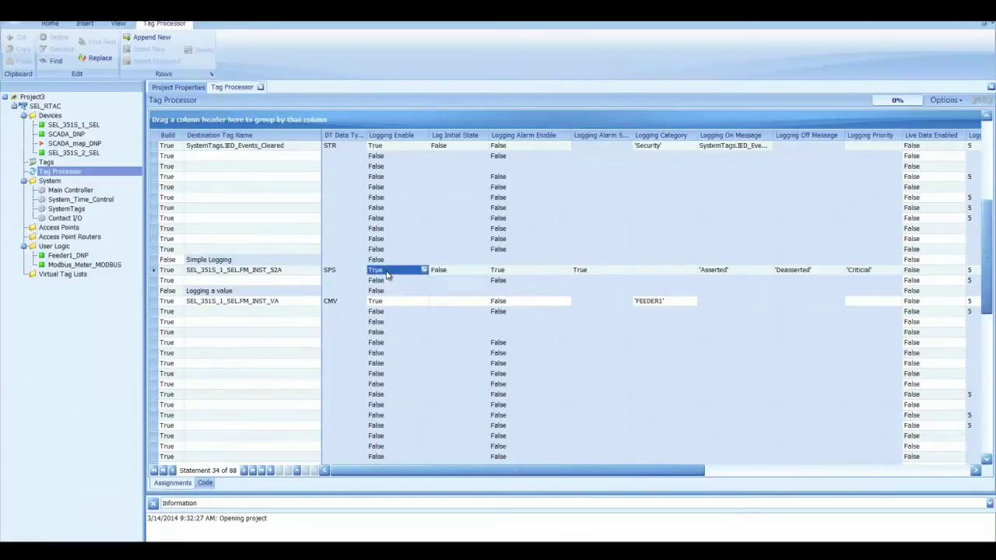
pyautogui.click(513, 272)
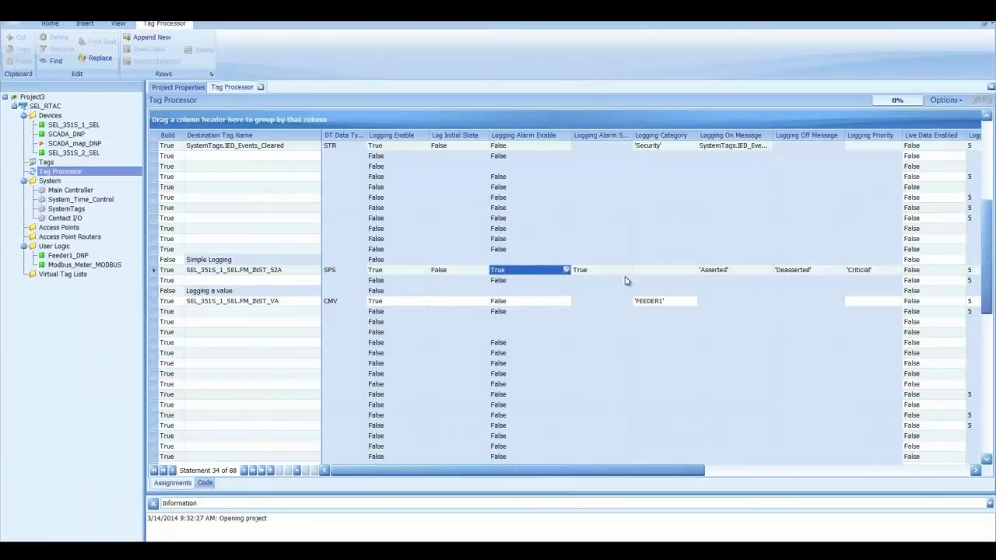
pyautogui.click(722, 274)
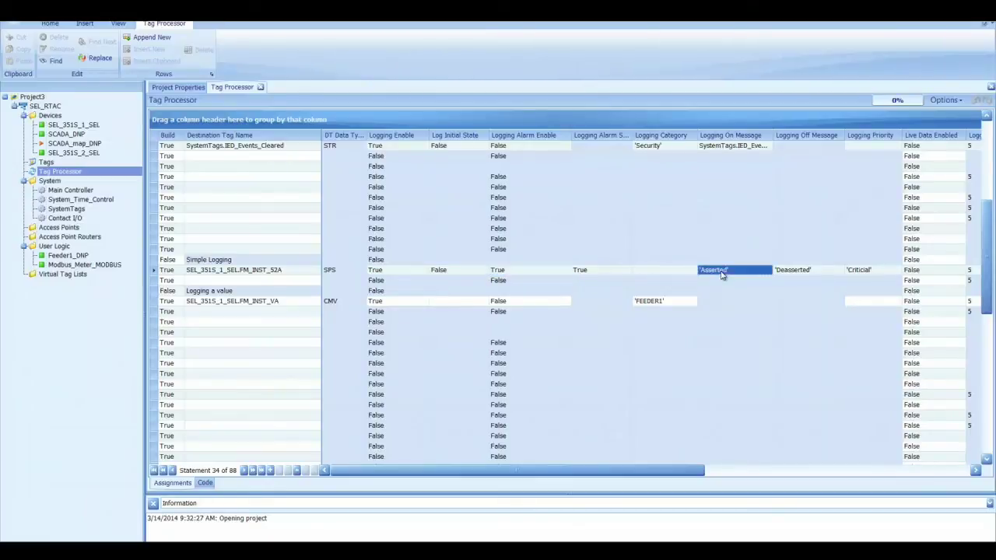
pyautogui.click(802, 276)
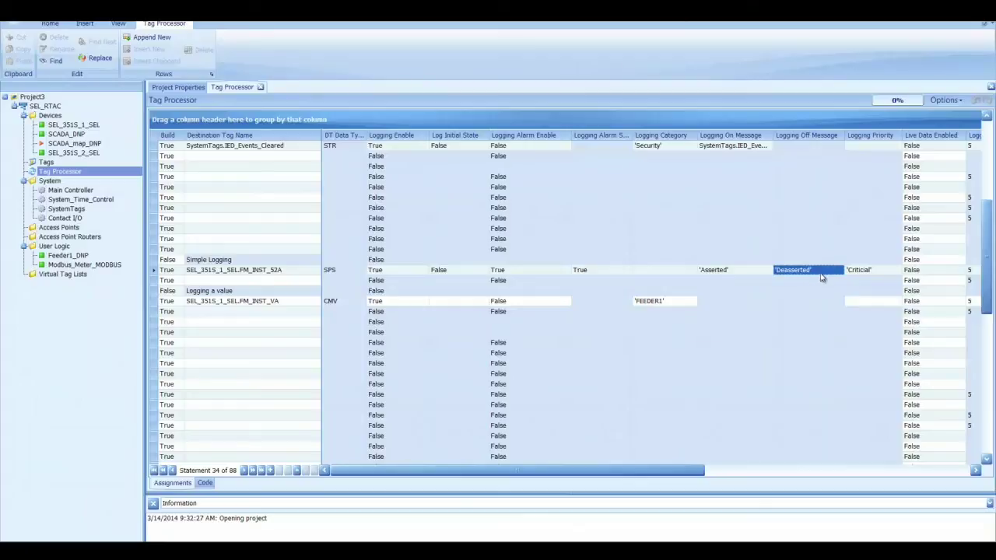
pyautogui.click(875, 272)
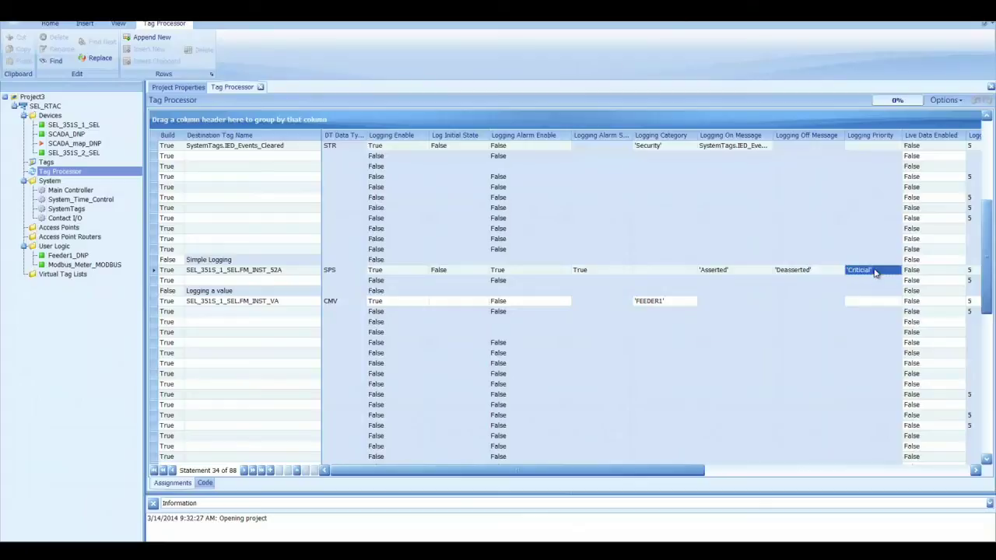
pyautogui.click(274, 306)
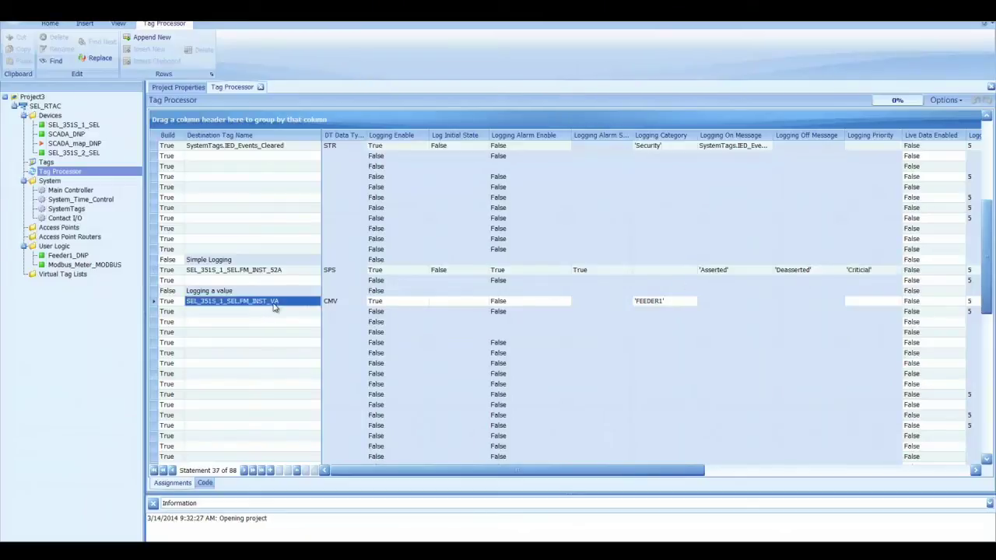
# Scroll to the time-change trigger columns for the FM_INST_VA value-logging row in category FEEDER1
pyautogui.click(318, 311)
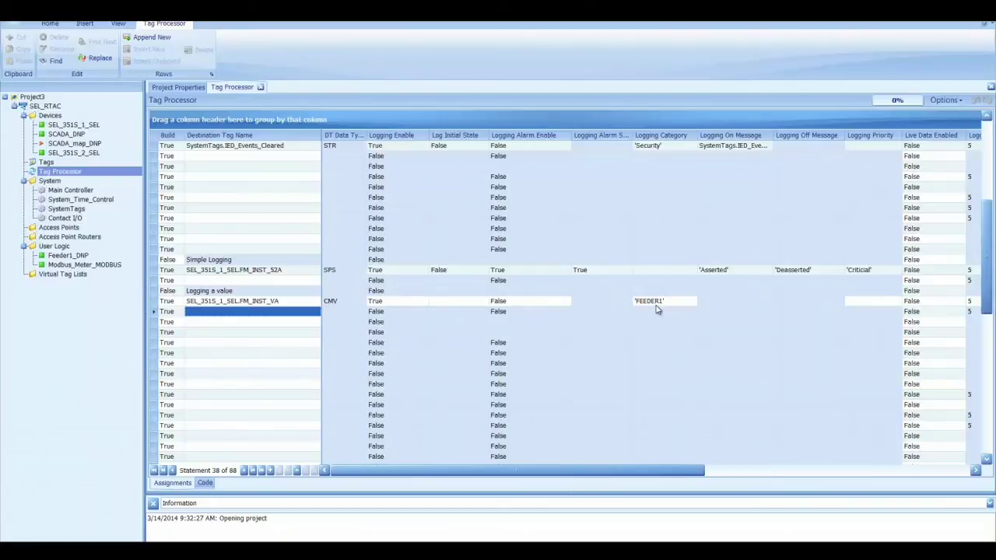
pyautogui.moveTo(645, 475); pyautogui.dragTo(957, 482)
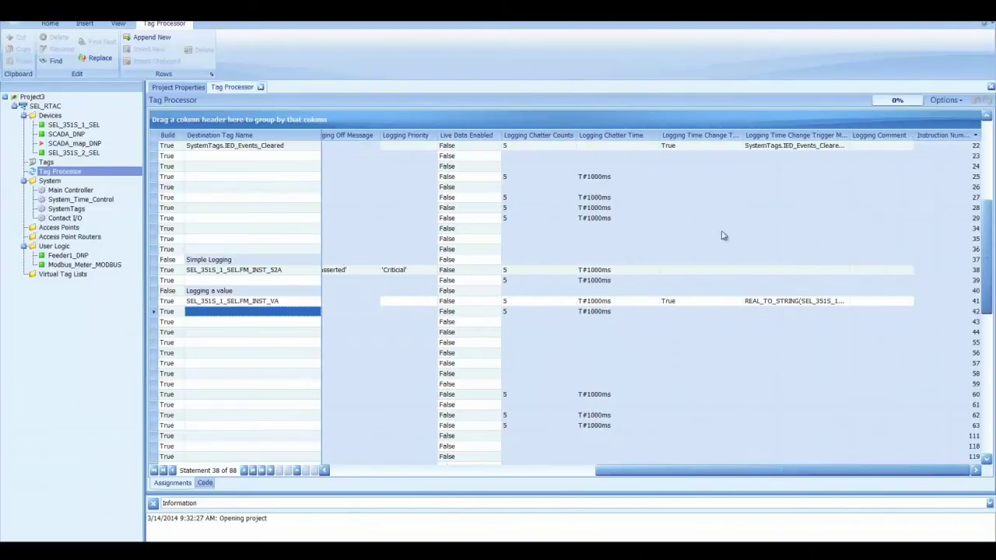
# Widen the time-change trigger columns to show the True trigger and full REAL_TO_STRING message
pyautogui.moveTo(744, 136); pyautogui.dragTo(767, 136)
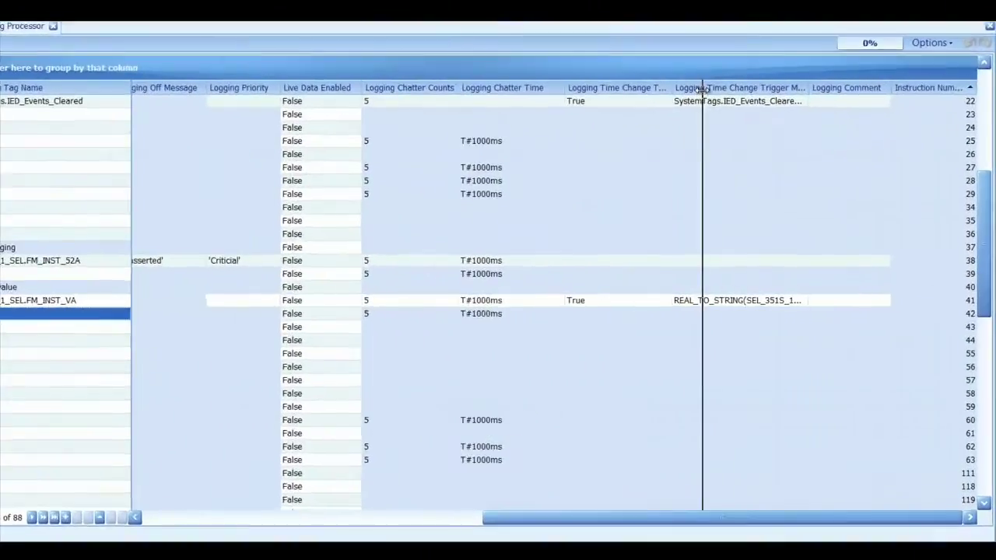
pyautogui.moveTo(703, 88); pyautogui.dragTo(702, 88)
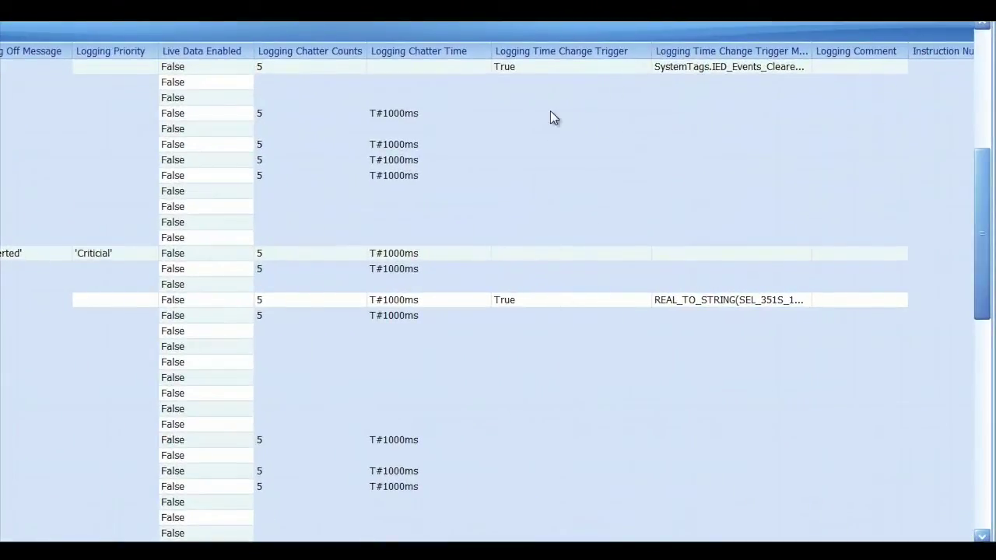
pyautogui.click(518, 302)
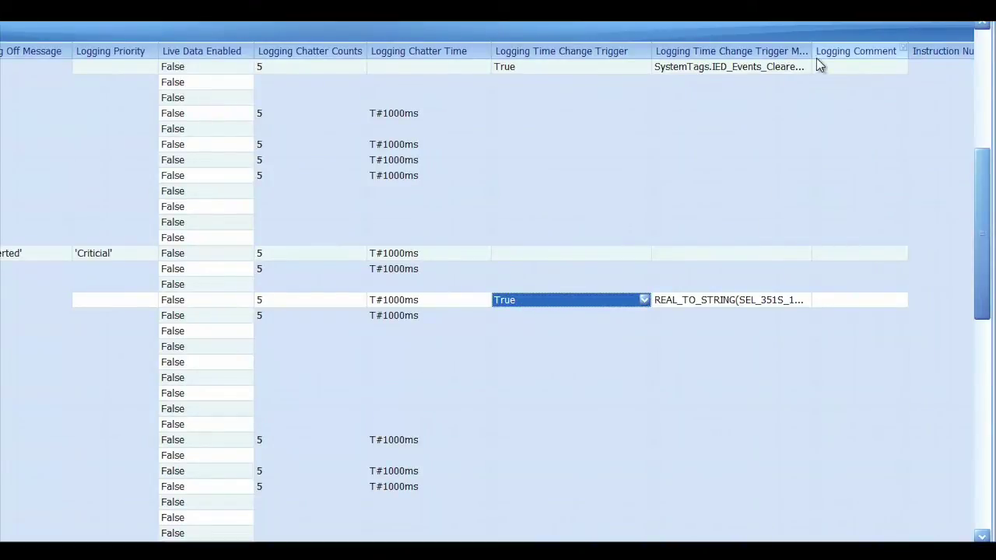
pyautogui.moveTo(811, 53); pyautogui.dragTo(969, 53)
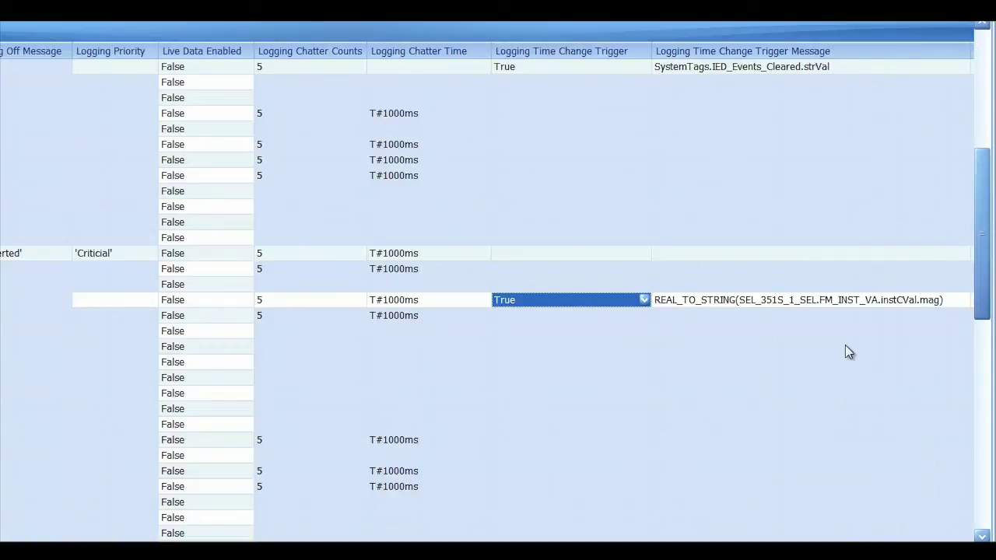